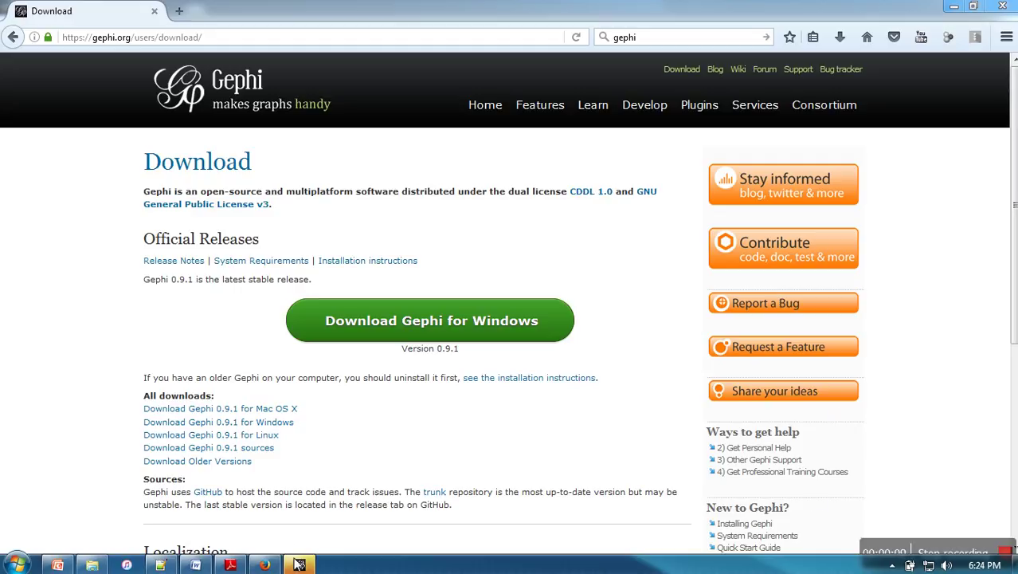
- Dismiss Gephi's proxy login prompt and start a new empty project
click(298, 565)
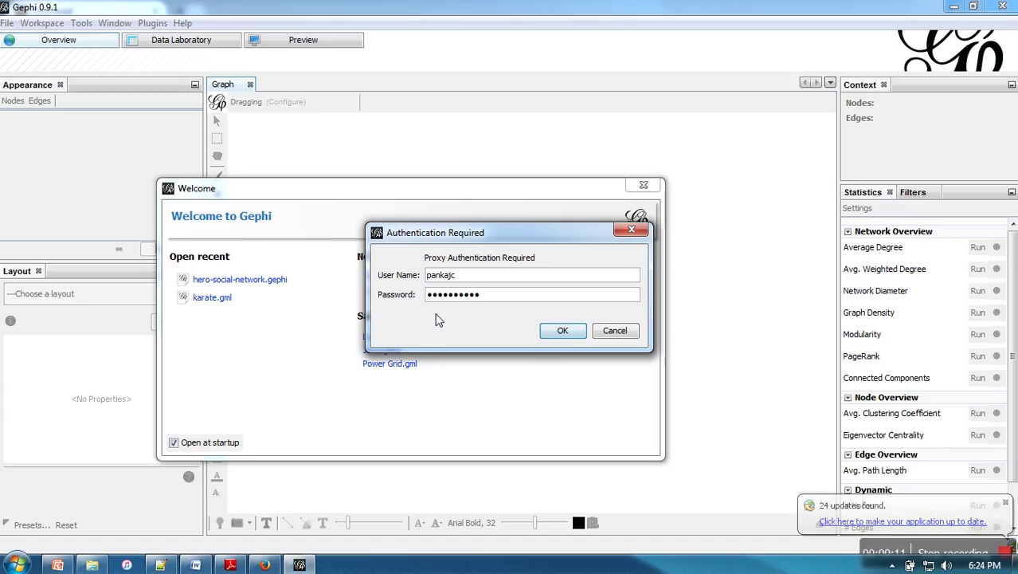
click(551, 333)
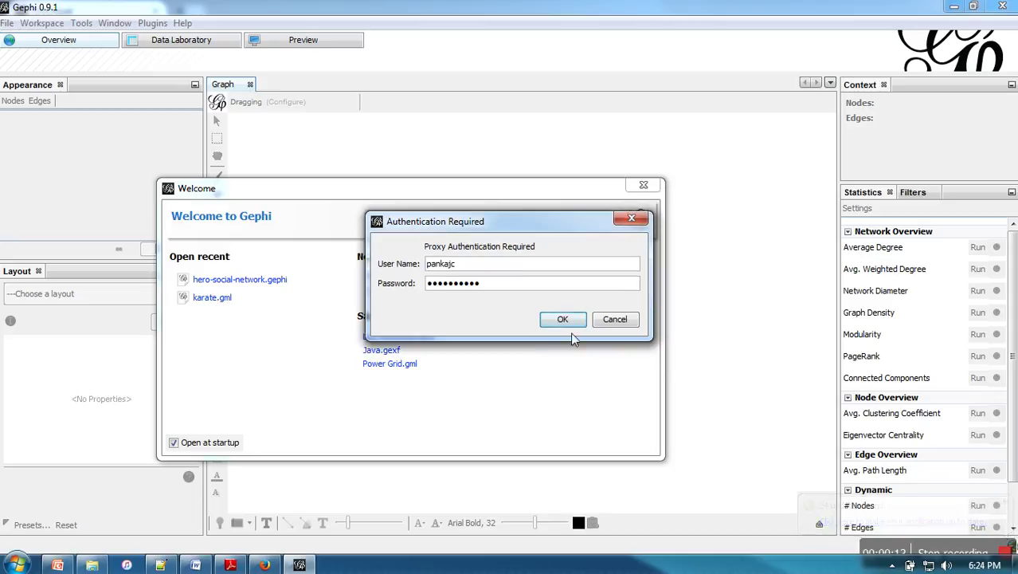
click(572, 326)
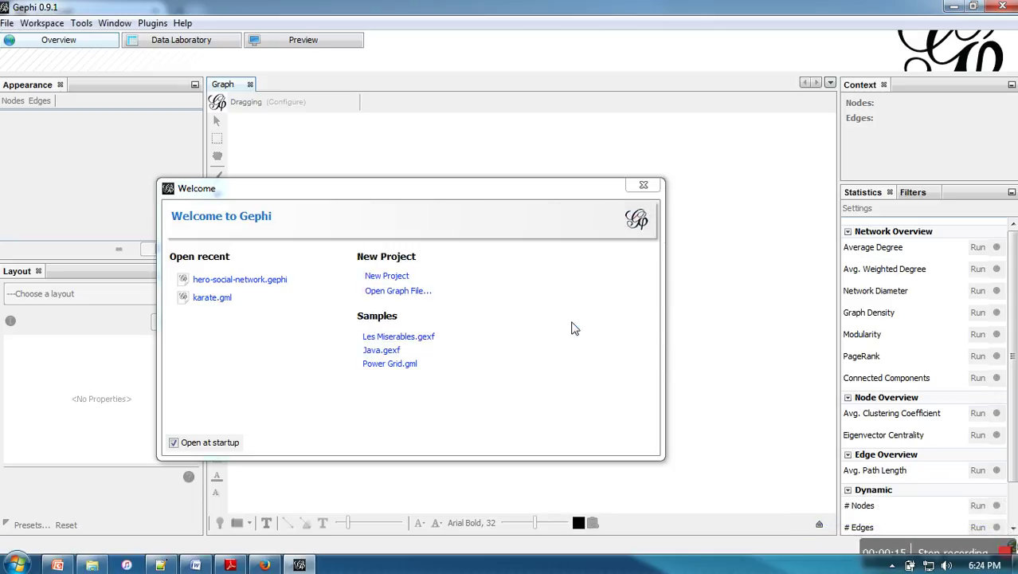
drag(412, 193, 502, 182)
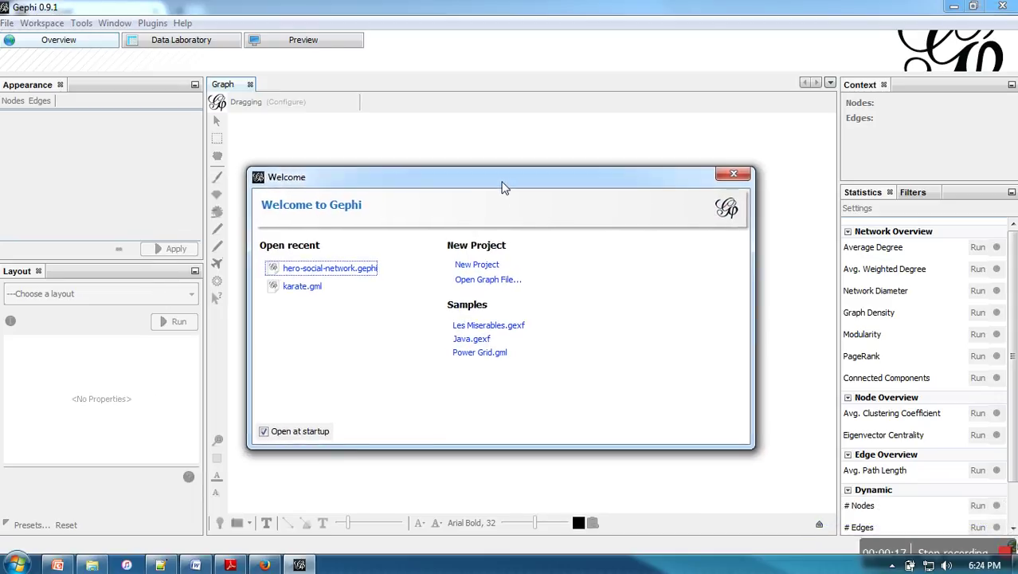
click(478, 265)
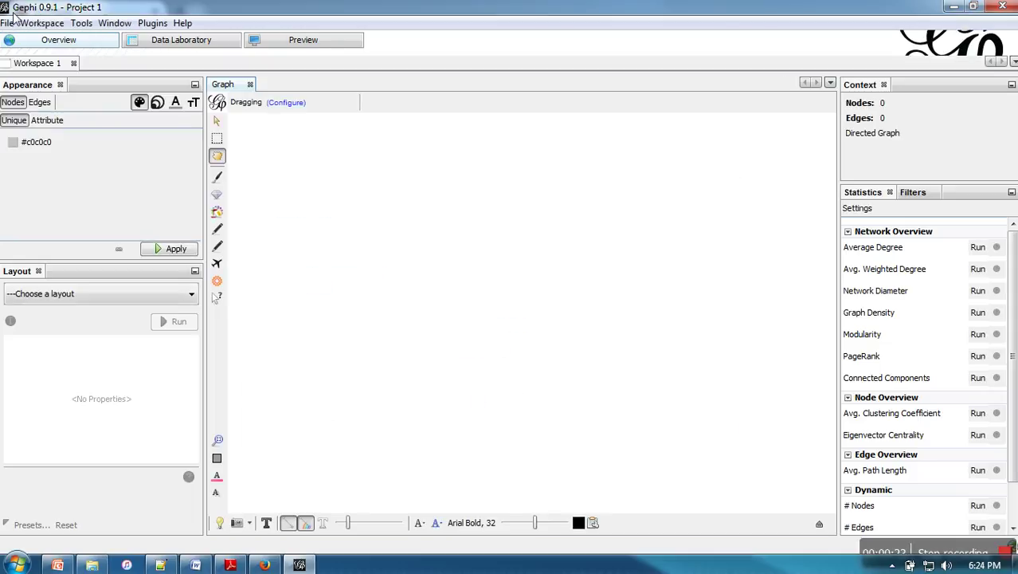
- Bring up Gephi's File > Open browser, then return to the Firefox download page
click(6, 22)
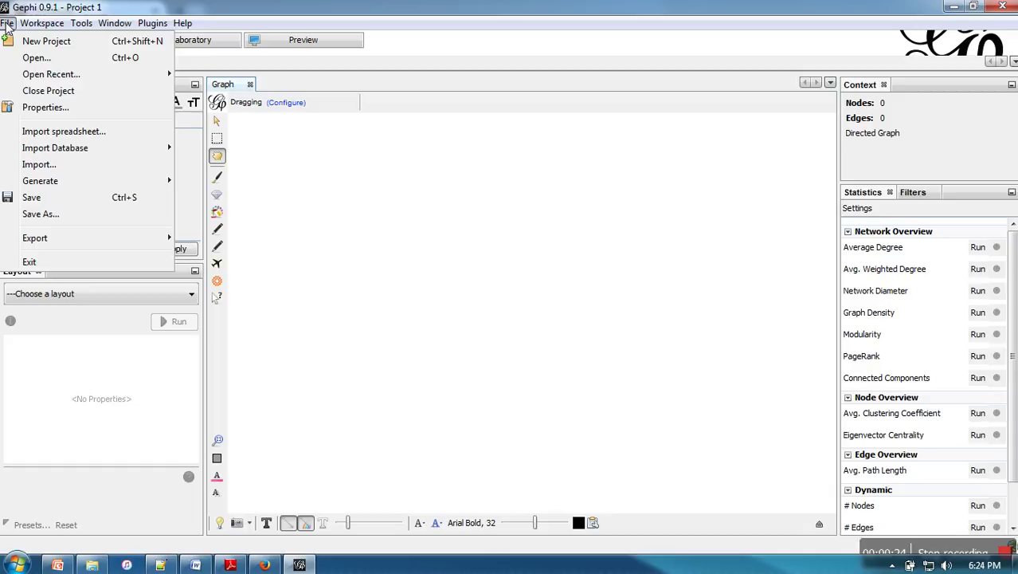
click(35, 58)
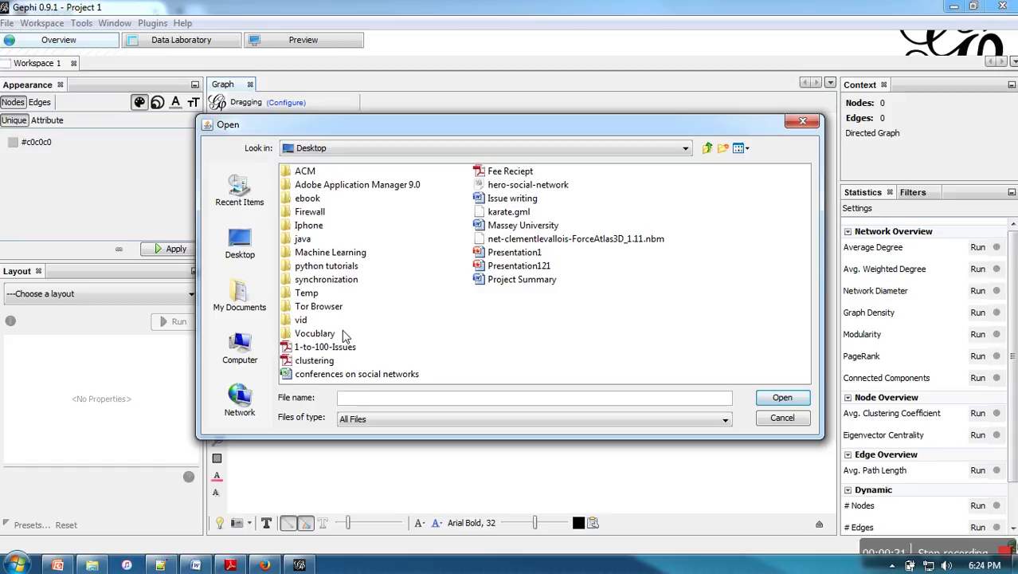
click(265, 565)
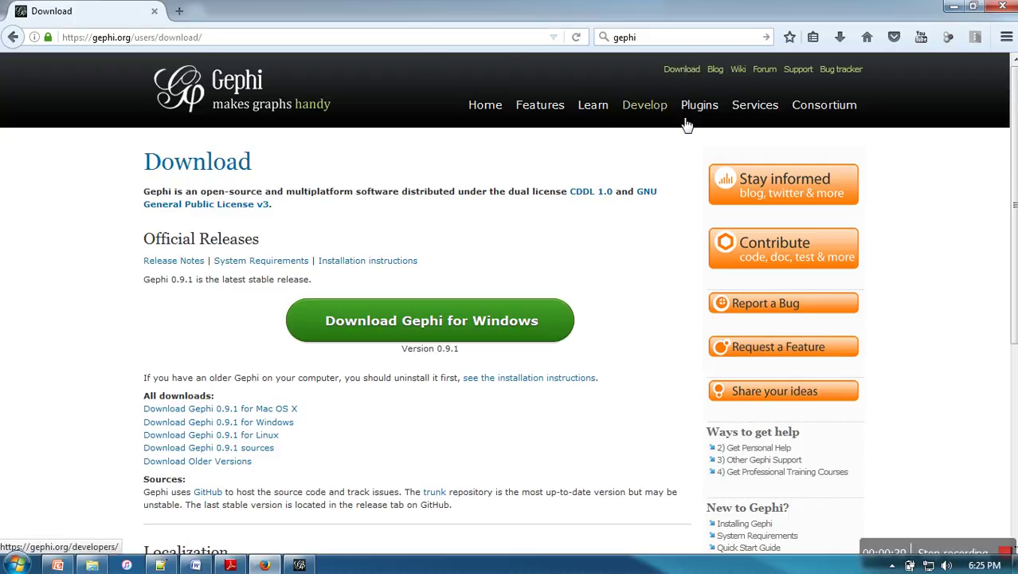
- Scroll the Gephi 0.9.1 download page down to the Data sets section
scroll(100, 300, down, 5)
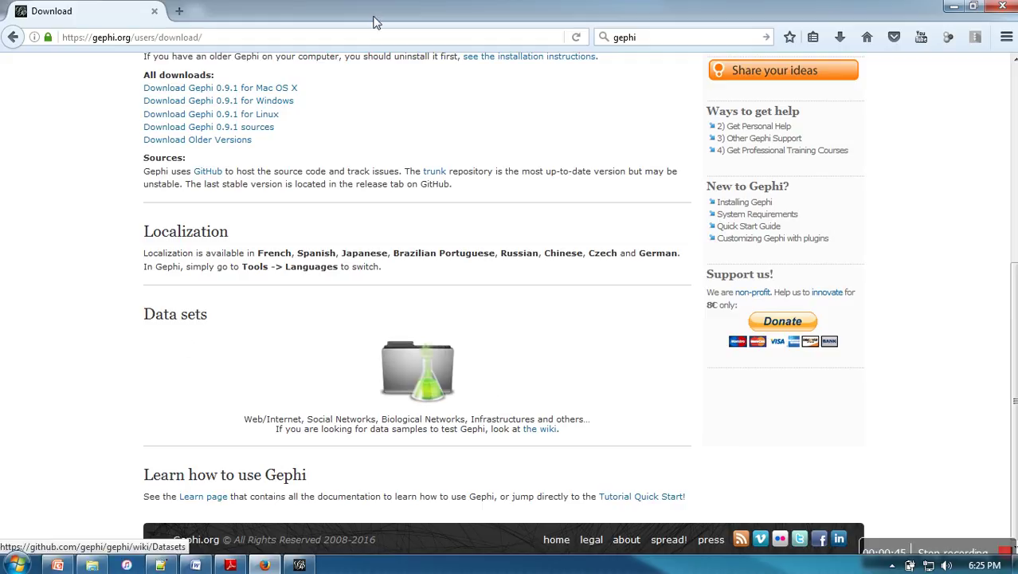
- Import karate.gml as a new graph with 34 nodes and 78 edges
click(301, 566)
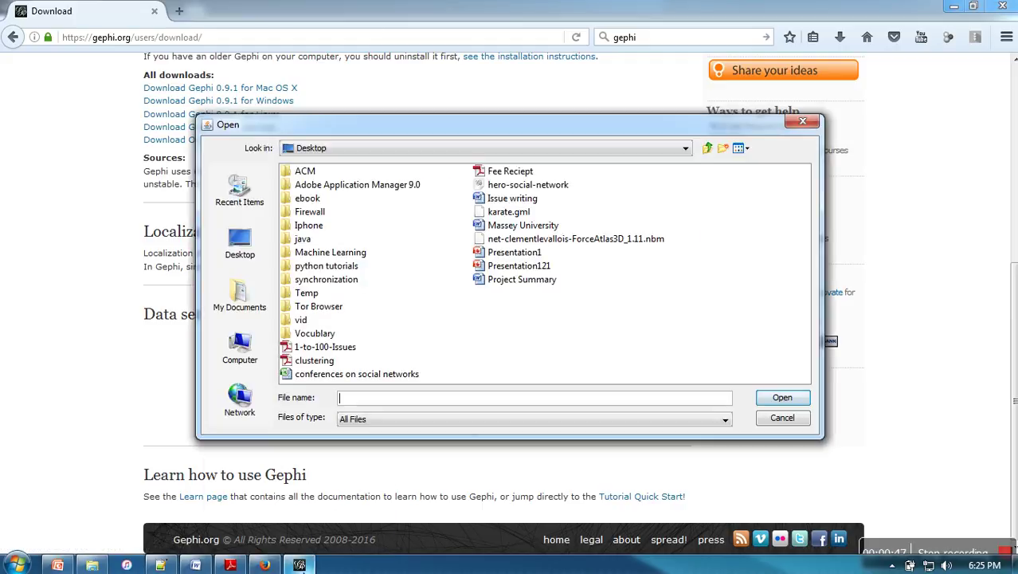
click(514, 213)
click(514, 213)
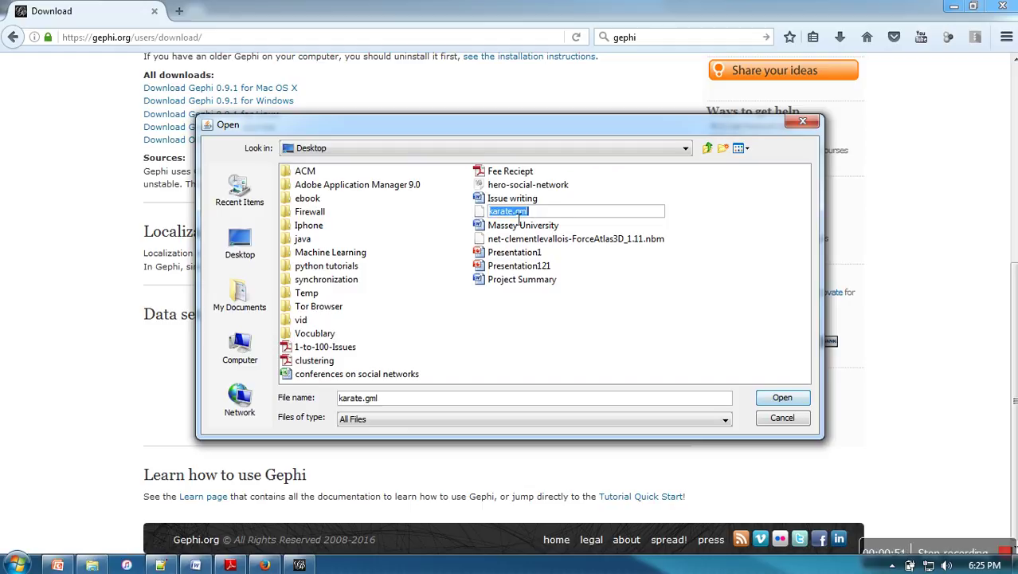
click(784, 397)
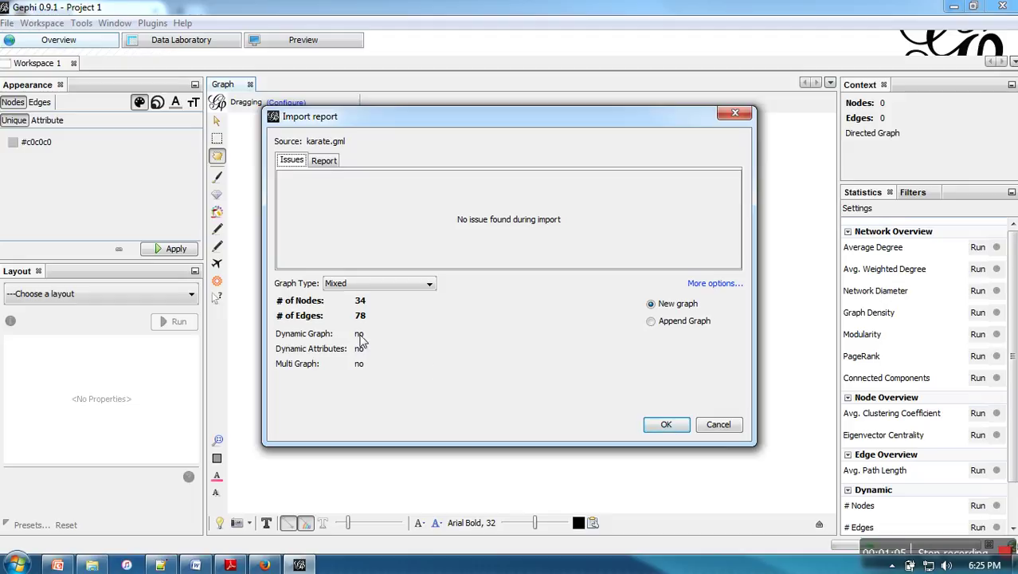
click(683, 428)
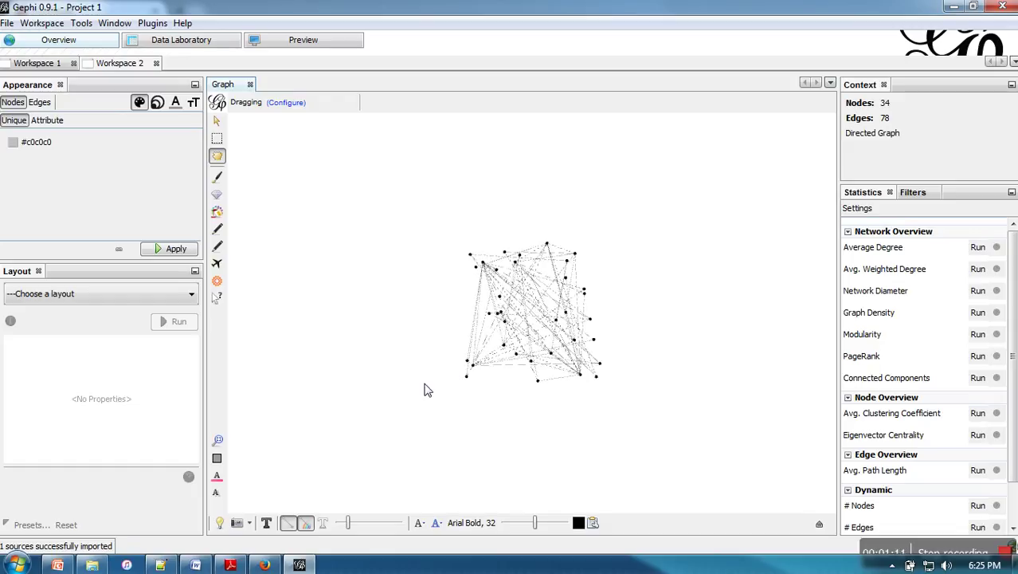
- Run the Force Atlas layout on the karate graph and recentre the view
scroll(393, 378, down, 3)
scroll(392, 378, up, 4)
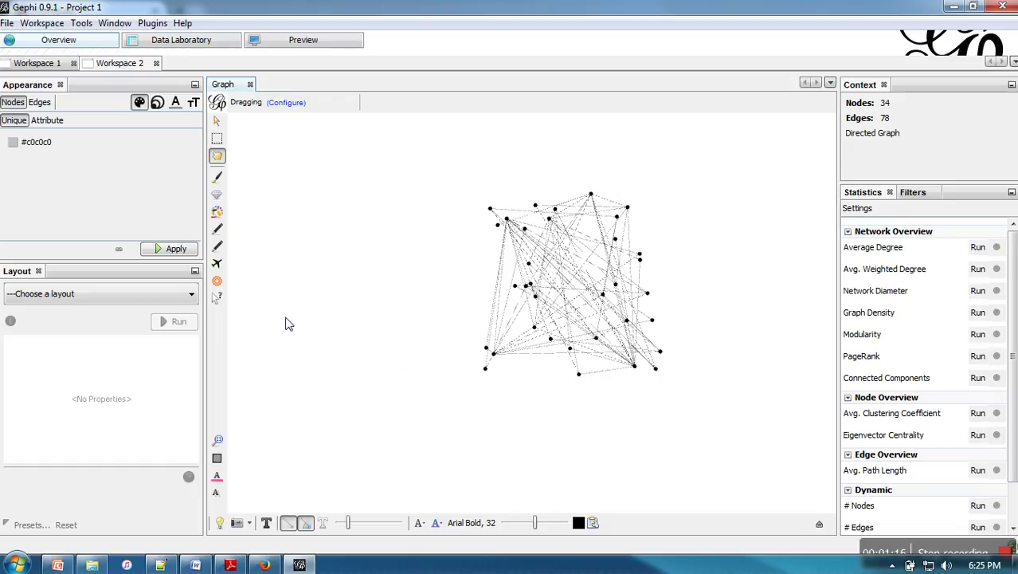
click(177, 301)
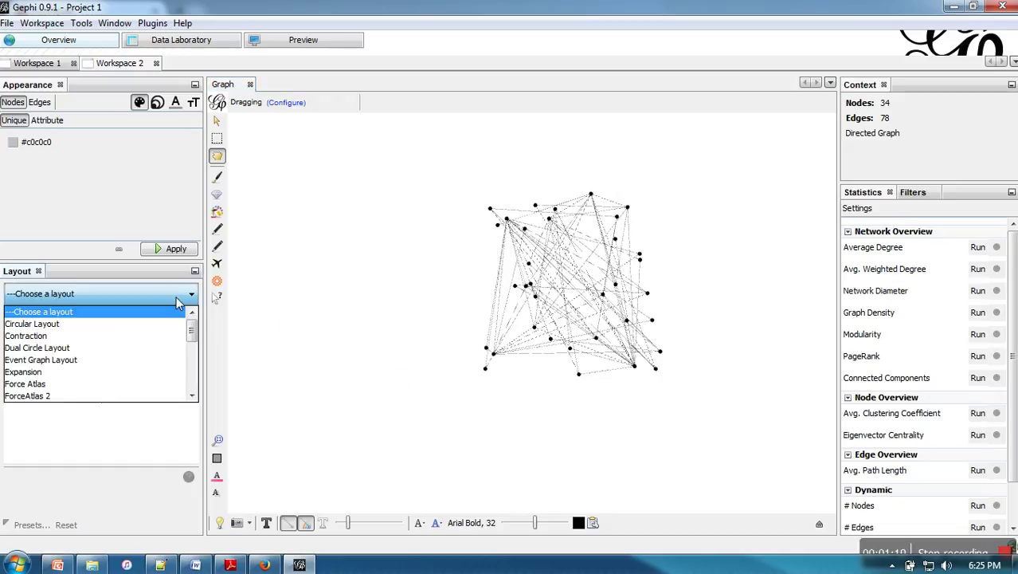
click(86, 384)
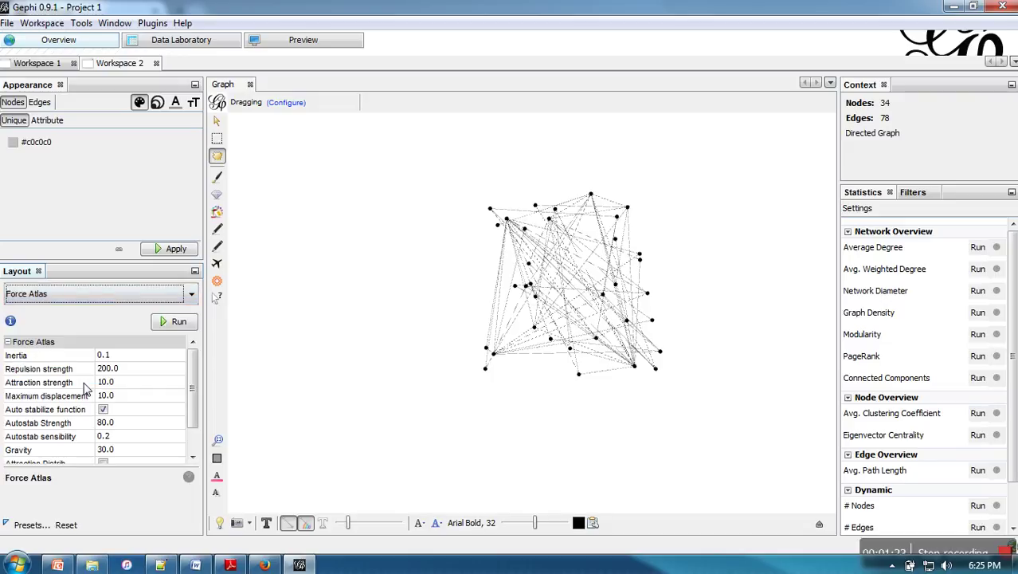
click(173, 321)
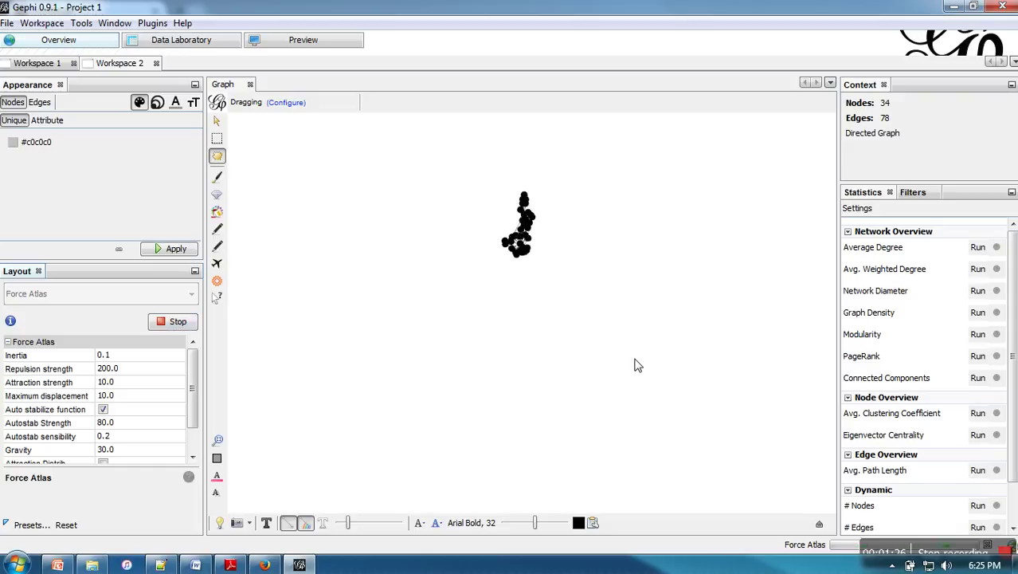
drag(557, 211, 581, 272)
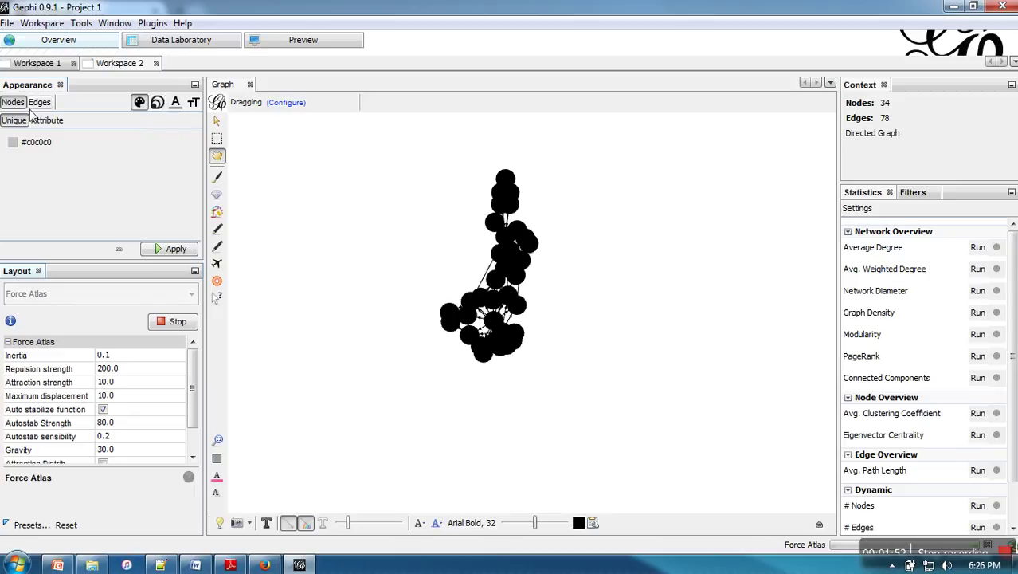
- Apply Degree-based node colours using the orange-to-purple palette
click(41, 119)
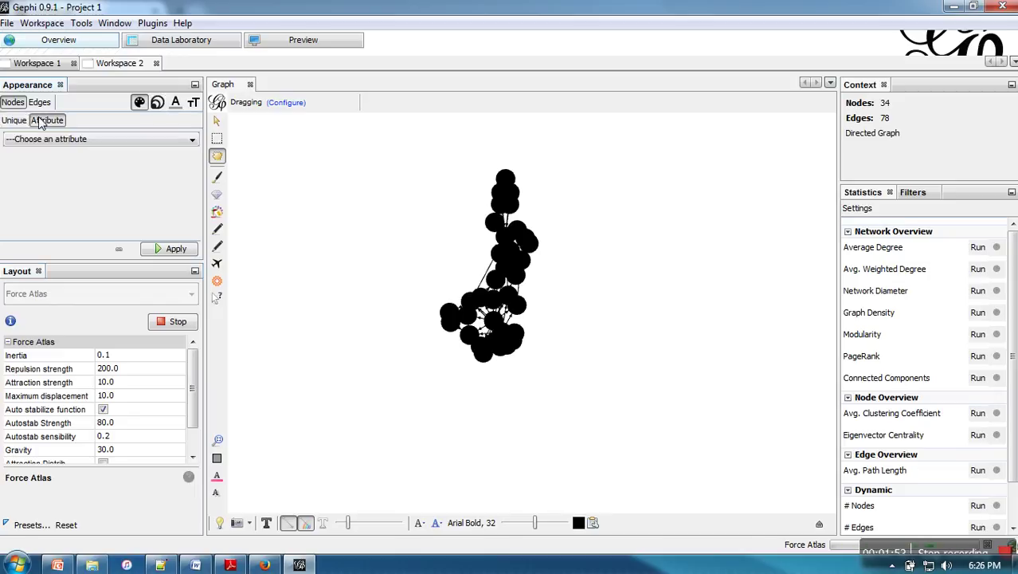
click(172, 139)
click(137, 167)
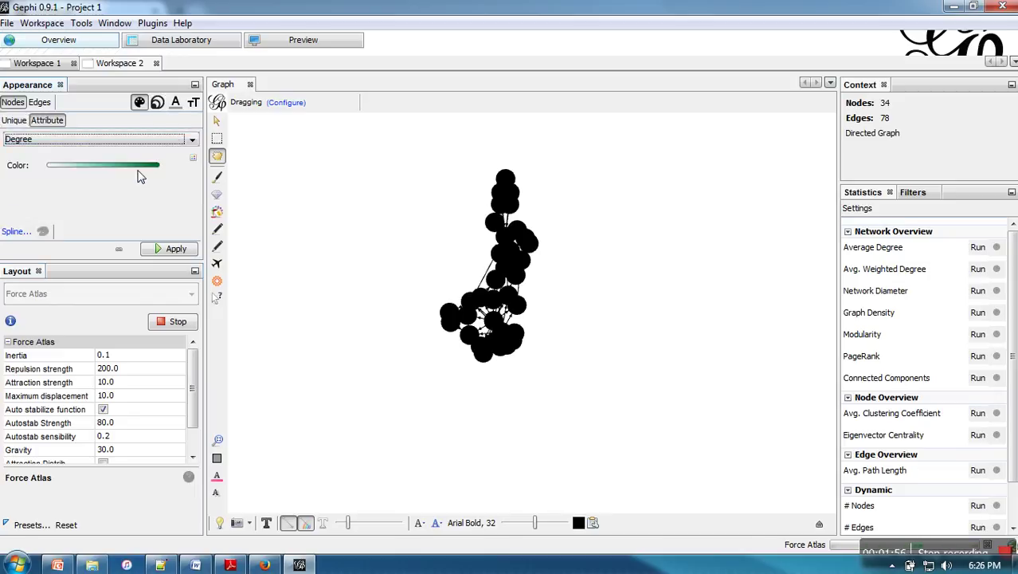
click(193, 160)
mouse_move(176, 161)
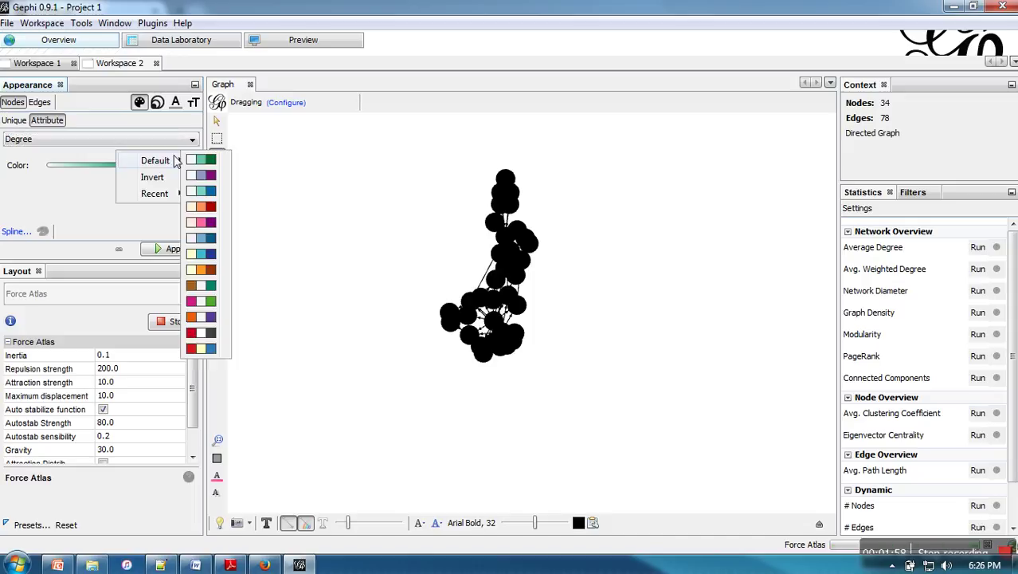
click(198, 317)
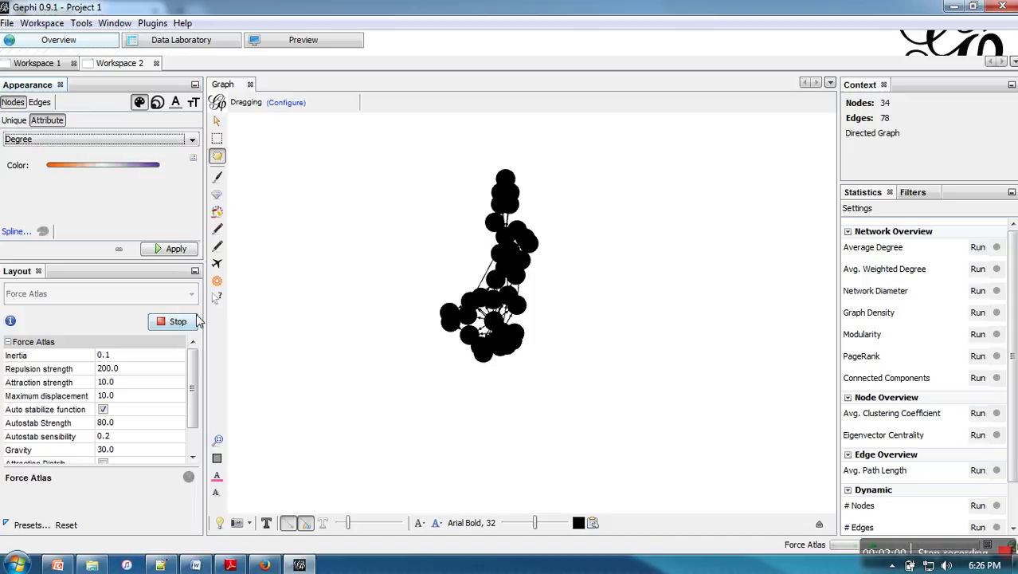
click(169, 248)
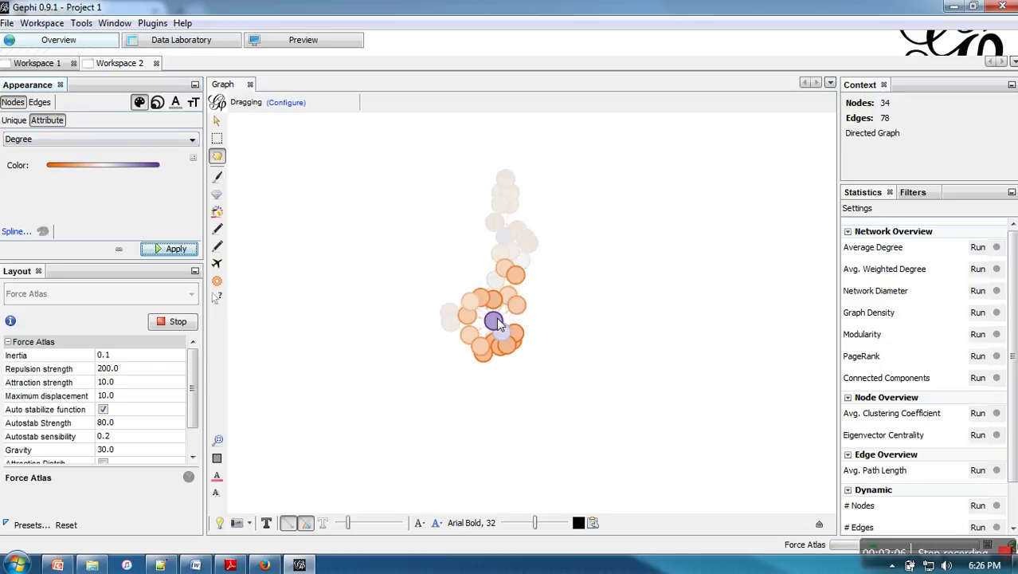
mouse_move(57, 173)
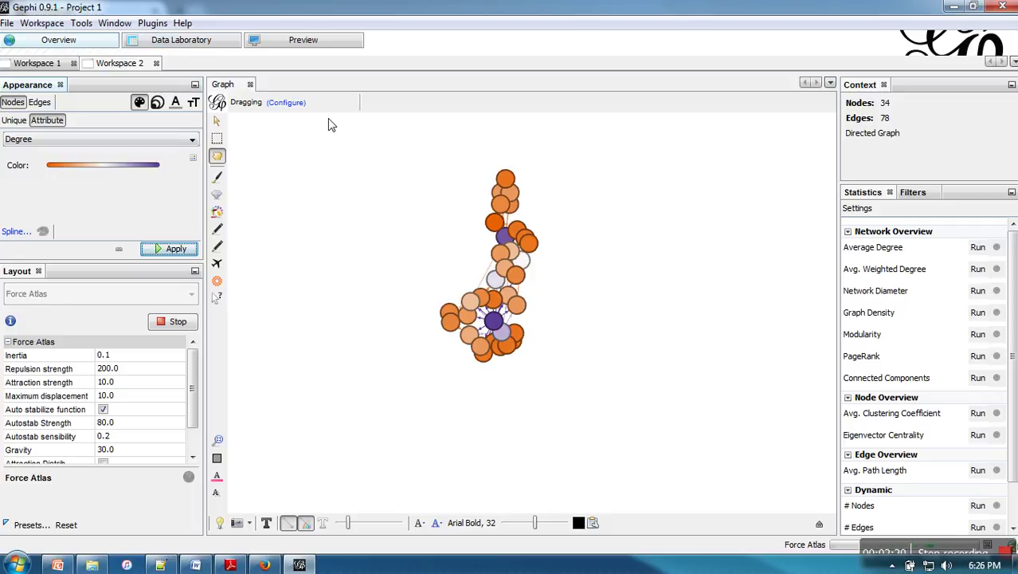
- Apply Degree-based node sizes ranging from 10 to 30
click(158, 104)
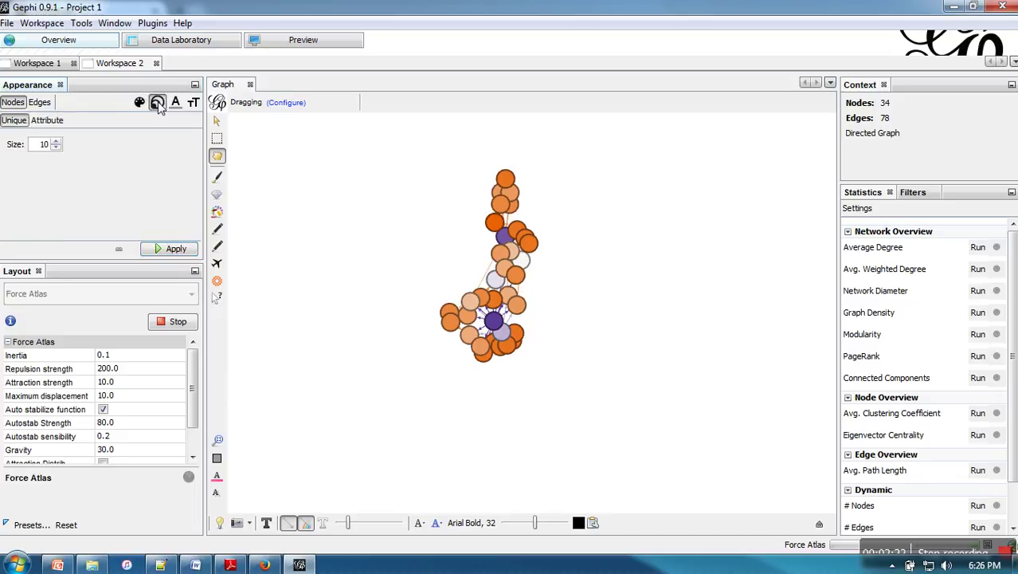
click(45, 120)
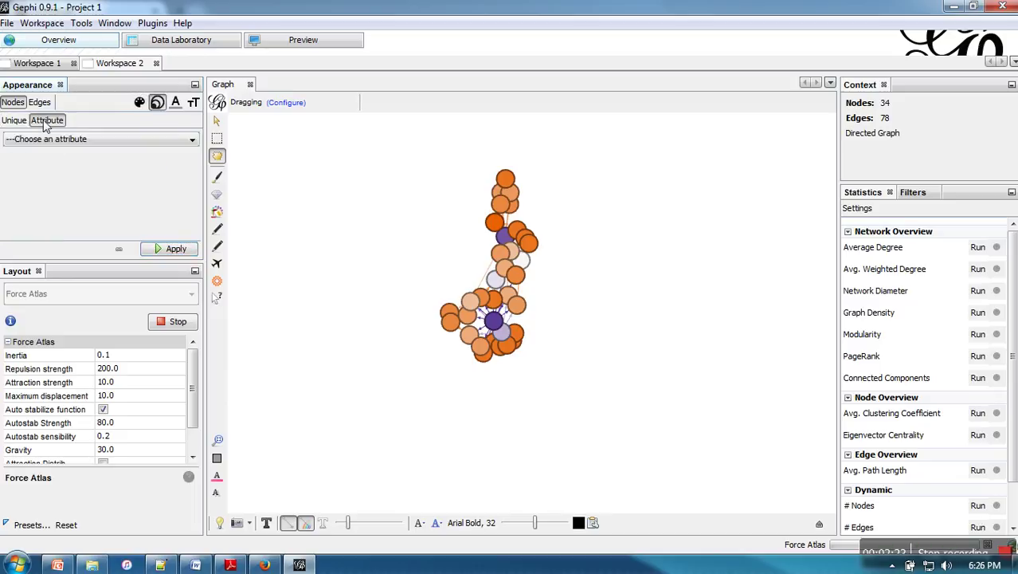
click(85, 142)
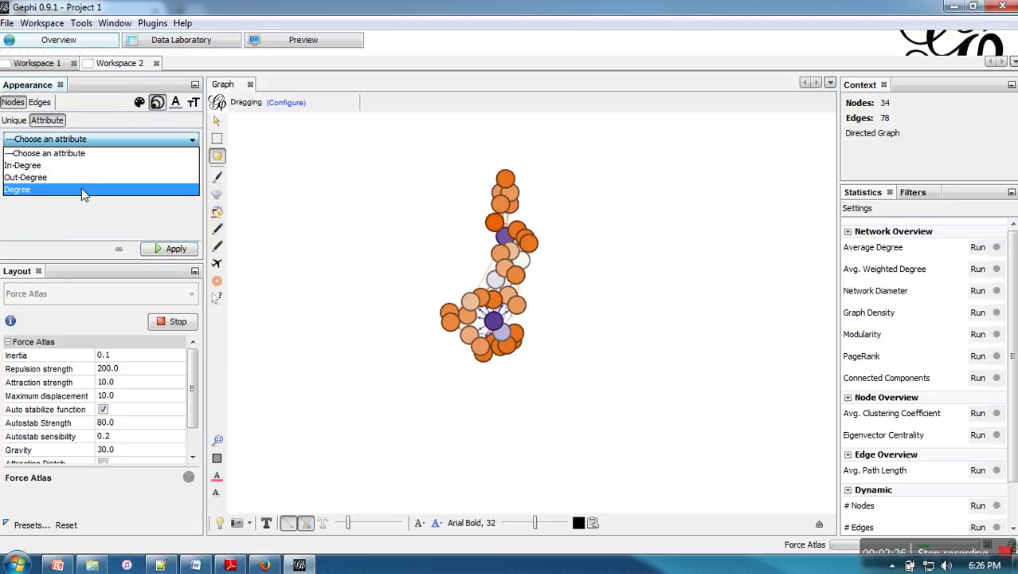
click(81, 188)
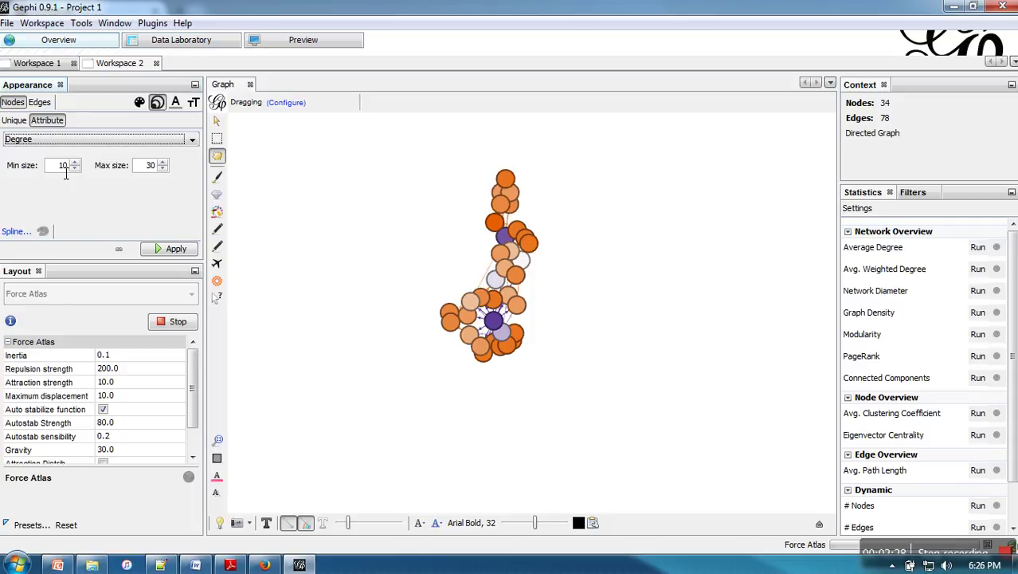
click(182, 253)
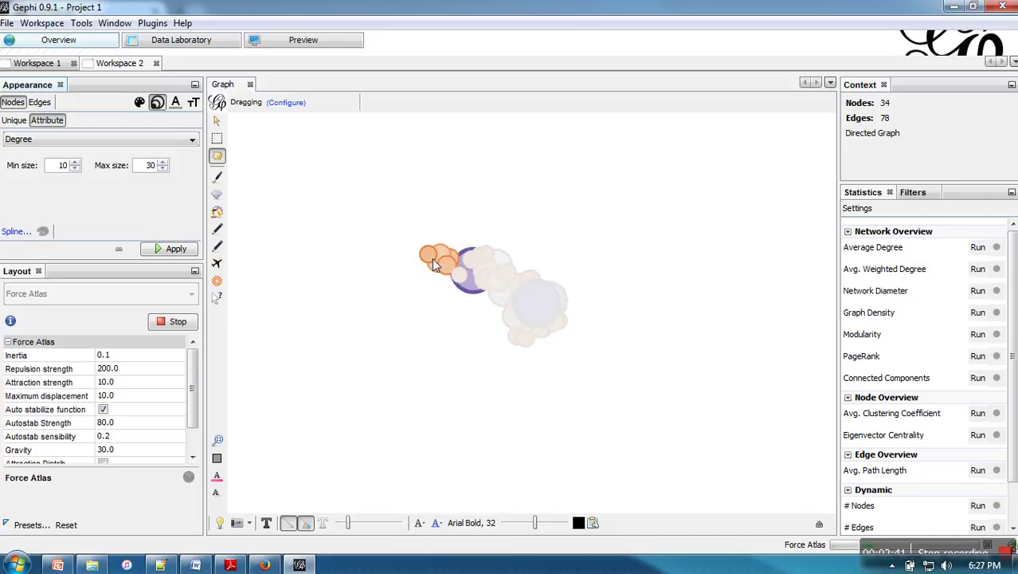
- Stop Force Atlas and run the Expansion layout to spread the nodes outward
click(164, 327)
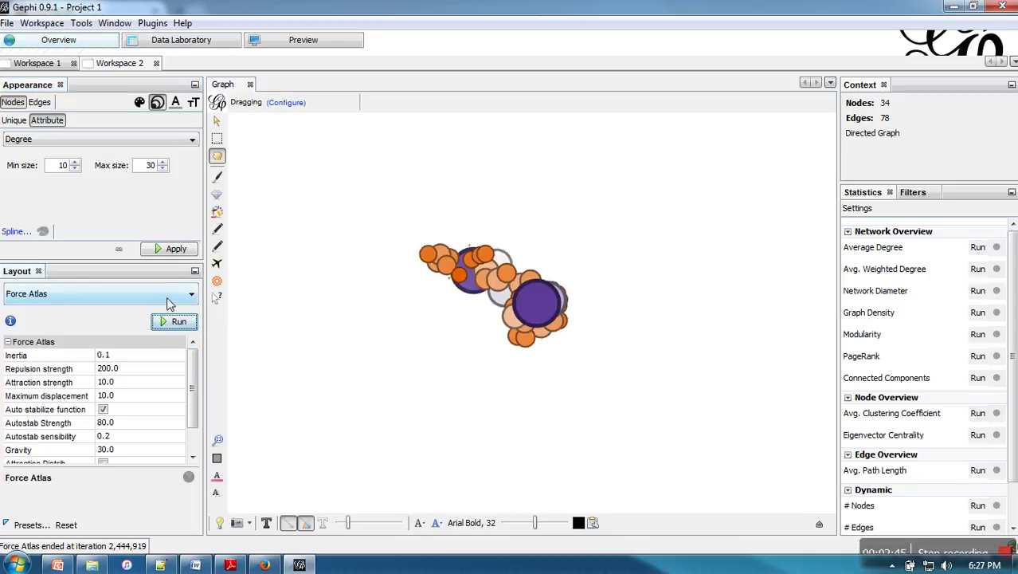
click(169, 300)
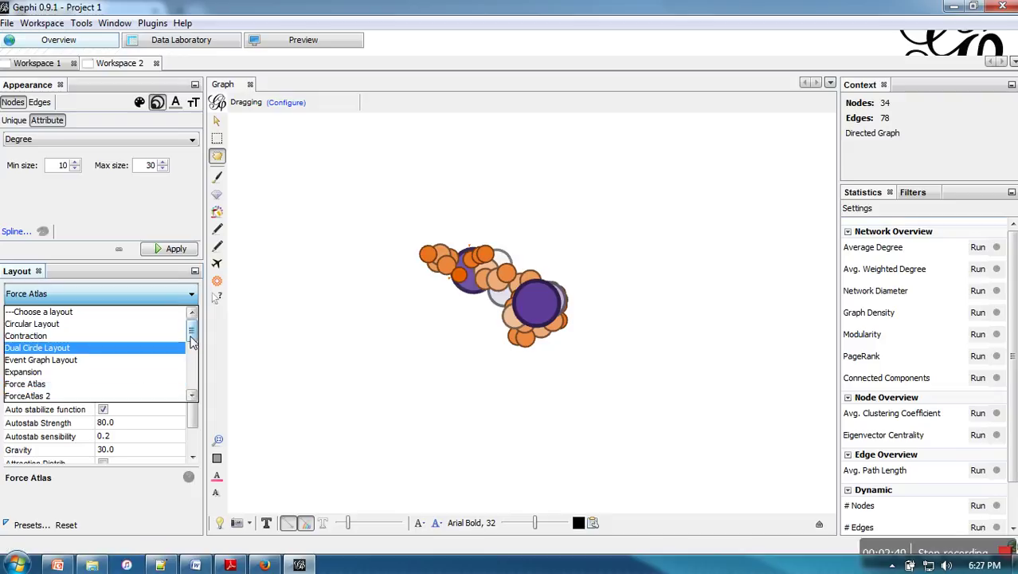
drag(191, 339, 192, 353)
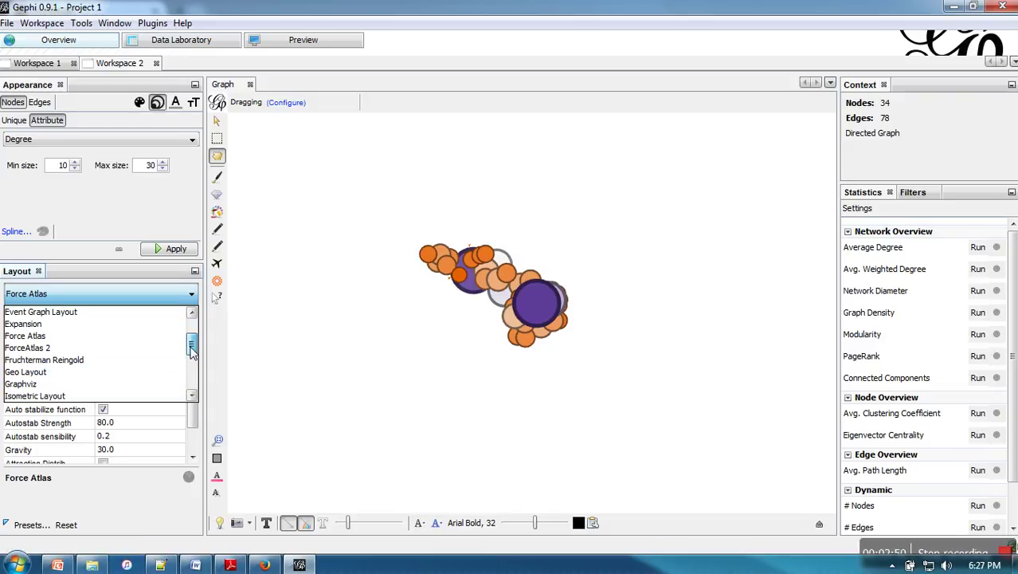
click(143, 325)
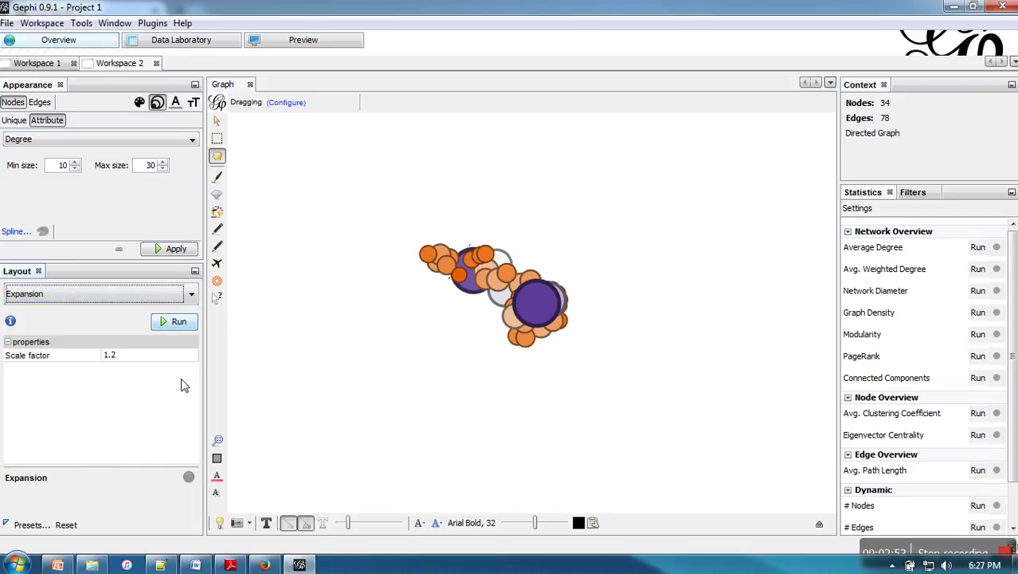
click(175, 321)
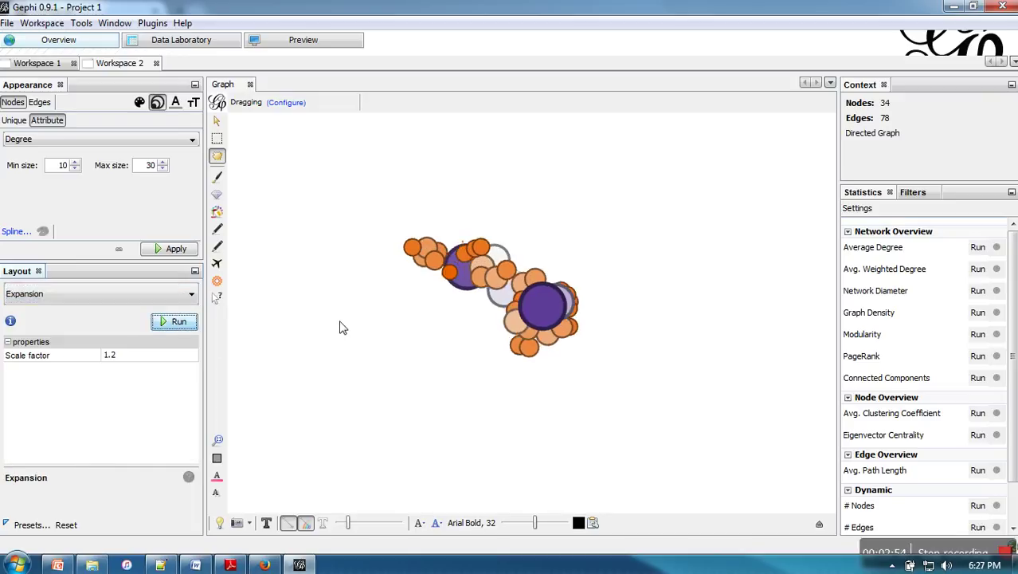
- Run the Isometric Layout, then zoom out and centre the resulting lattice
click(193, 294)
scroll(109, 351, down, 2)
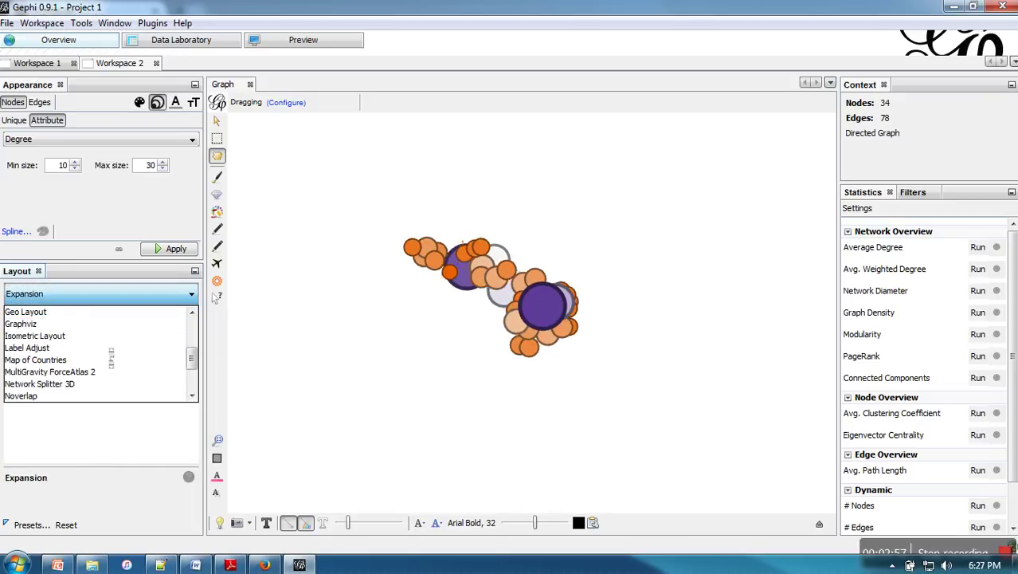
click(58, 337)
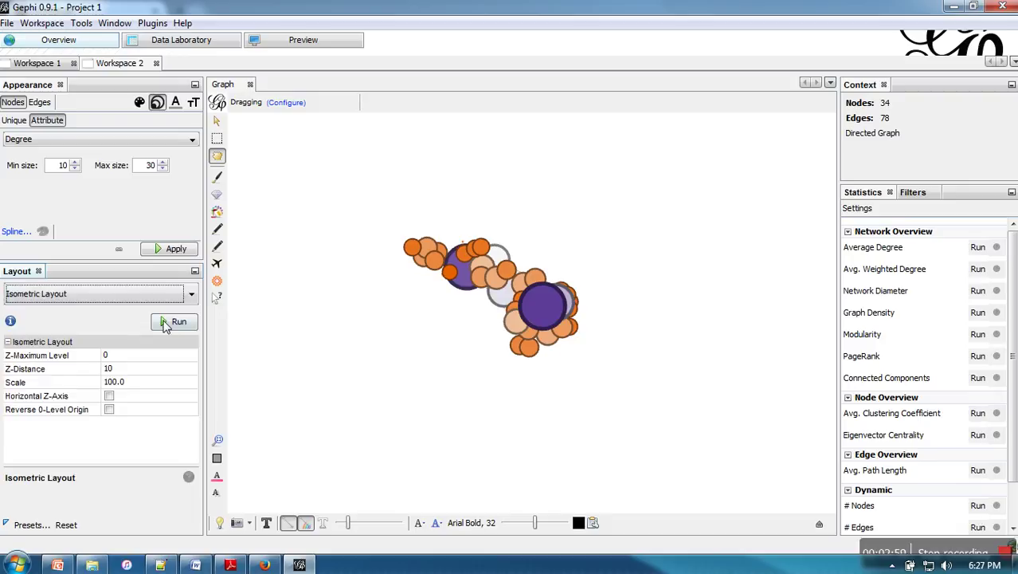
click(172, 322)
scroll(516, 343, down, 1)
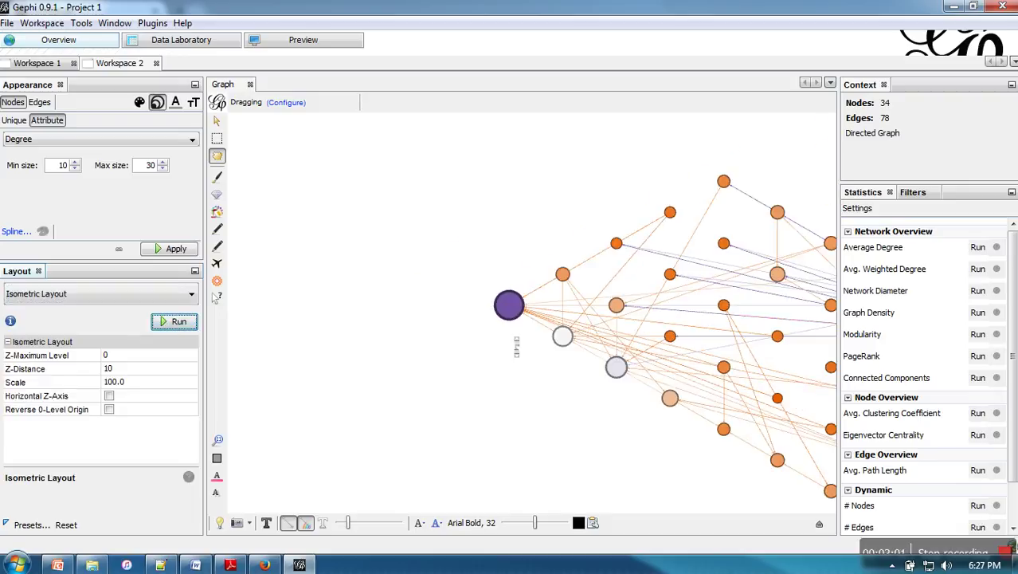
click(514, 343)
scroll(488, 373, down, 2)
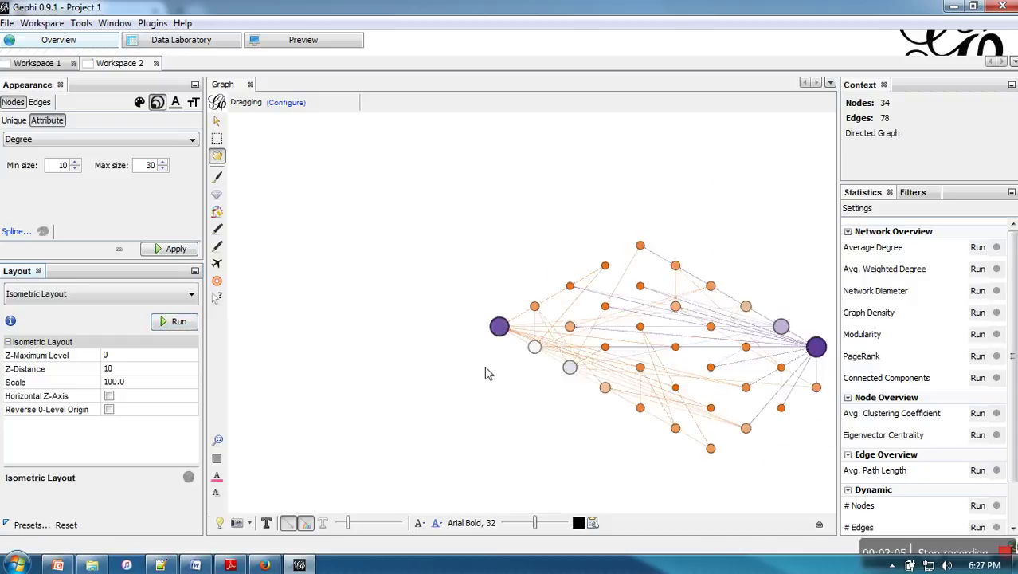
drag(494, 231, 315, 160)
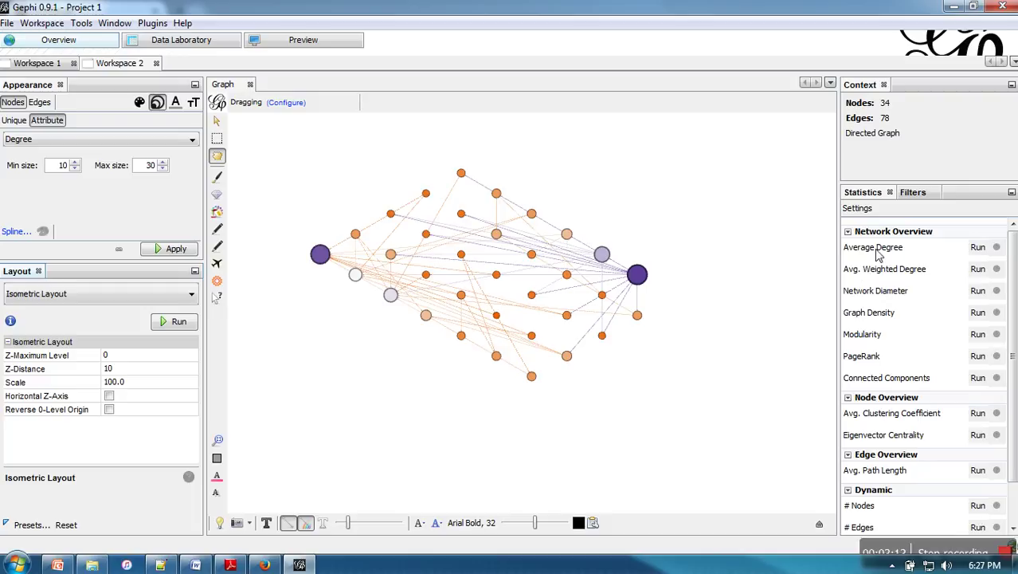
- Run the Average Degree statistic (4.588) and close its Degree Report
click(978, 248)
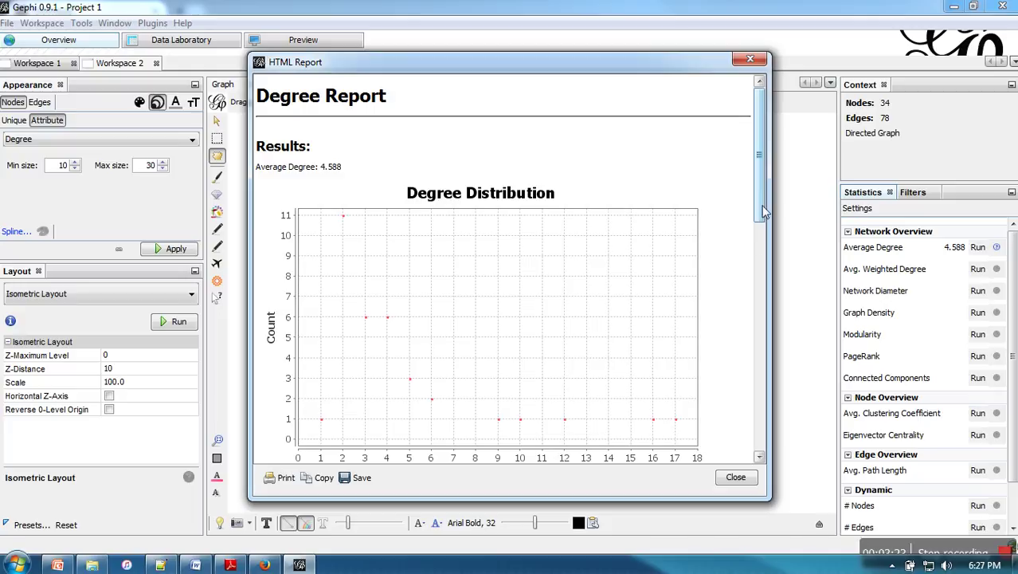
click(751, 61)
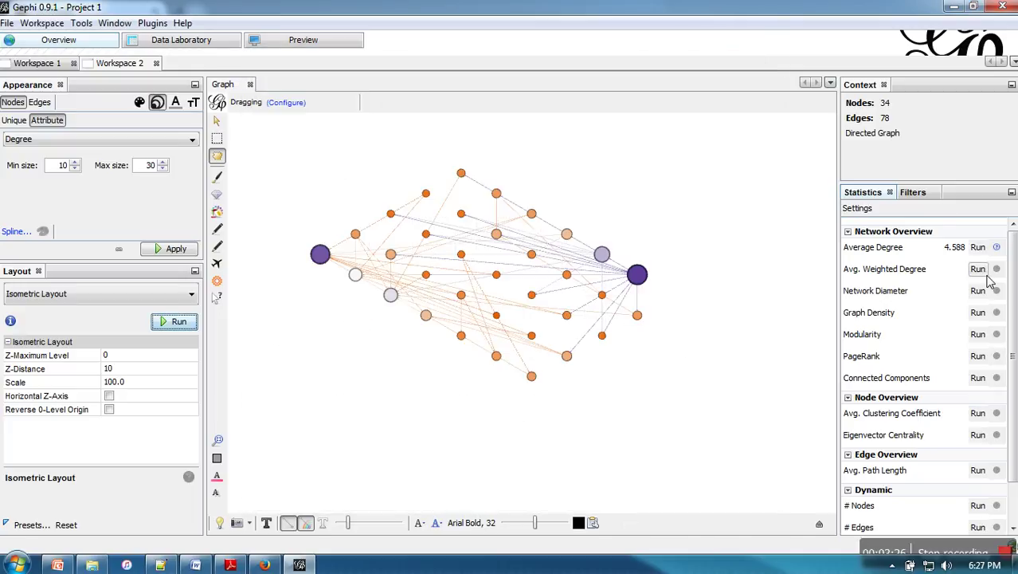
- Select the Sizer tool for resizing individual nodes by hand
click(216, 195)
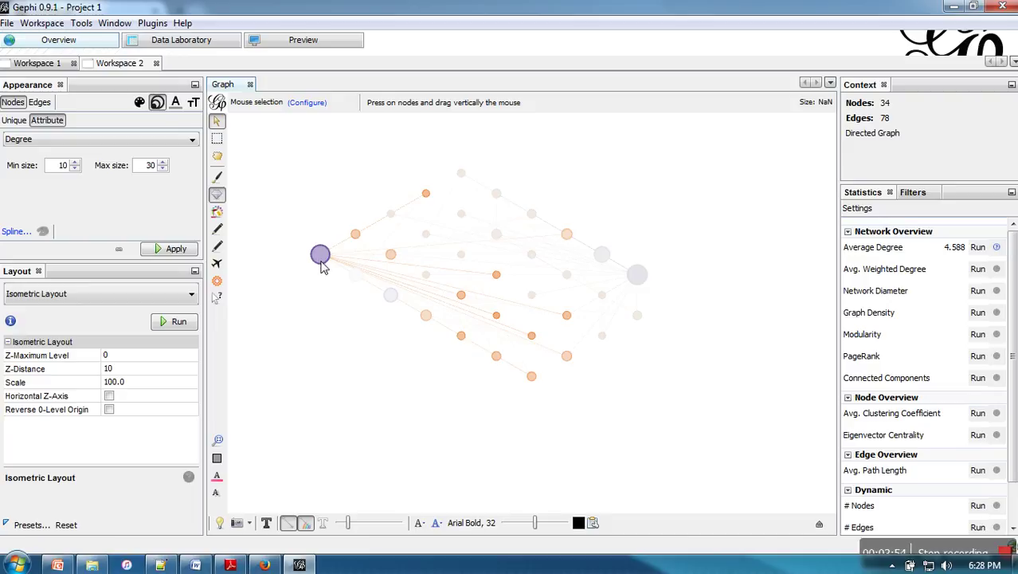
- Enlarge the left purple hub node slightly, to about 33.15
mouse_move(322, 269)
mouse_down()
mouse_move(325, 282)
mouse_move(320, 225)
mouse_move(325, 289)
mouse_move(319, 210)
mouse_move(321, 275)
mouse_up()
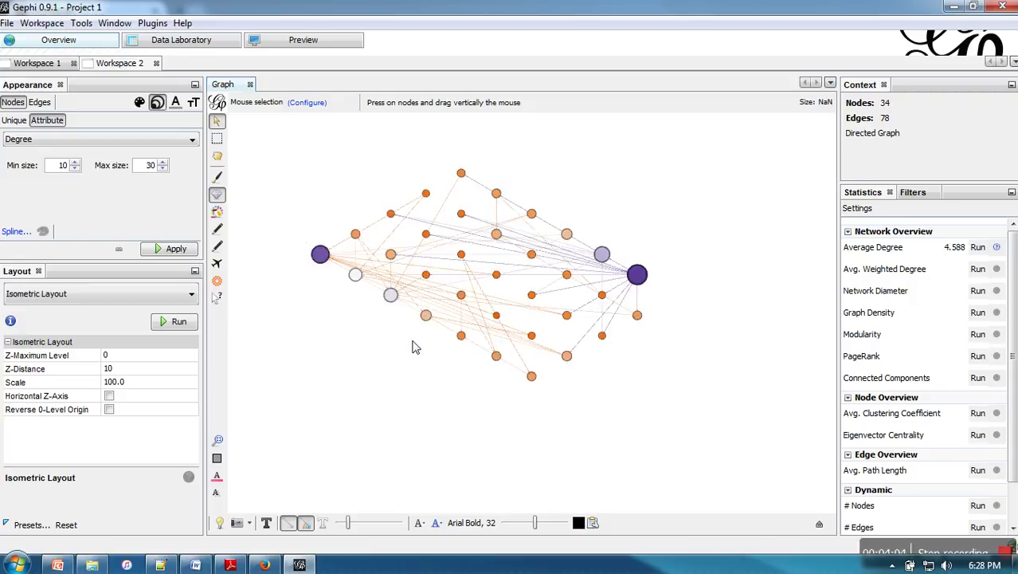